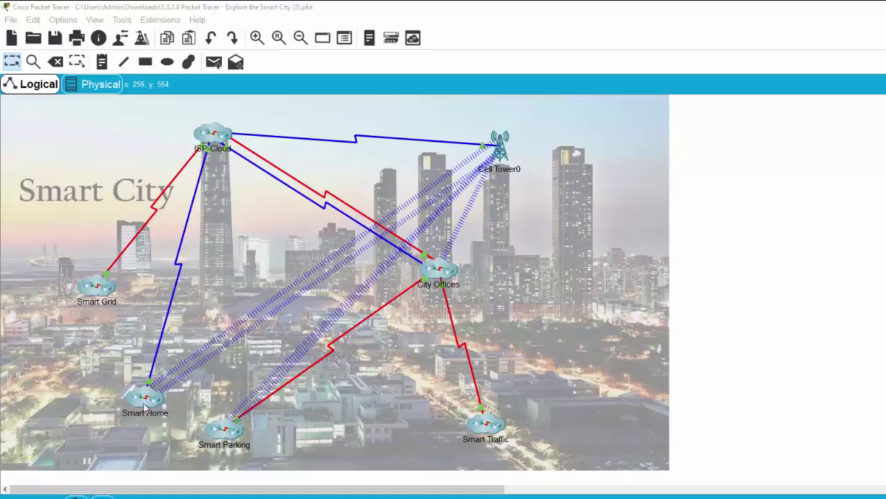
Step: Expand the Smart Home cluster from the Smart City map into its house view
click(144, 401)
scroll(521, 305, down, 3)
scroll(528, 301, up, 3)
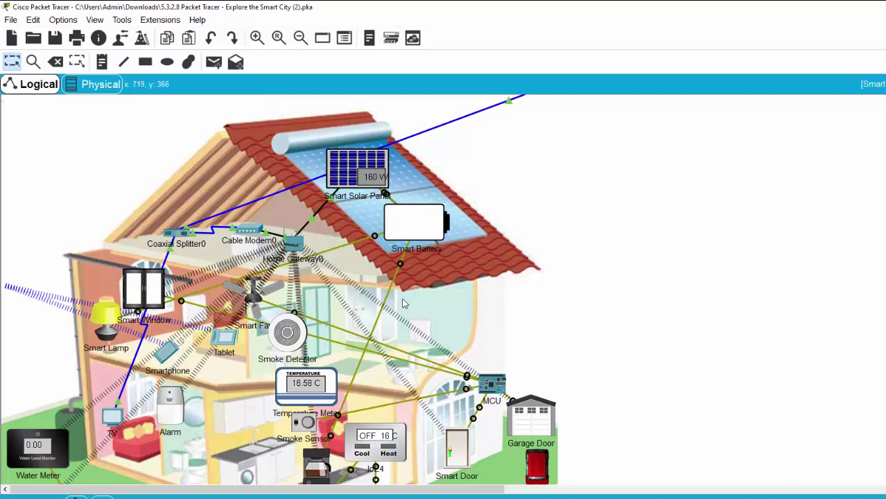
Step: Reposition the Smart Solar Panel and Smart Battery on the roof, nudging the Smart Lamp slightly
drag(364, 177, 368, 166)
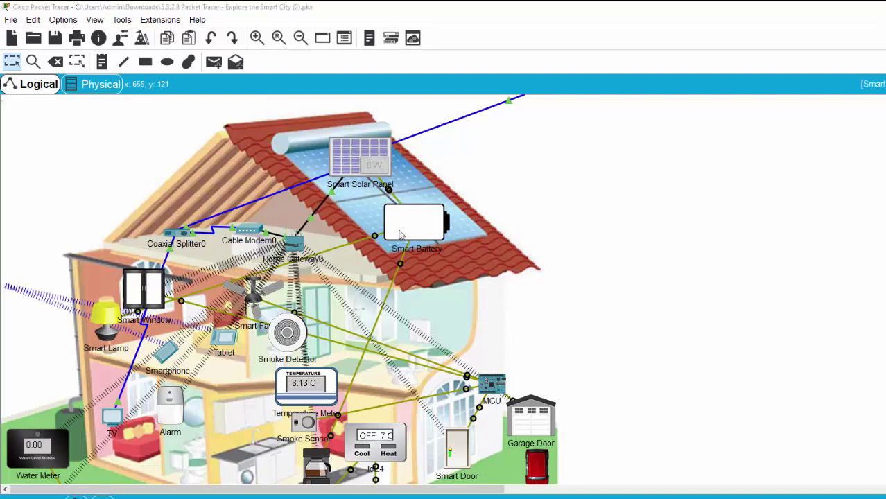
click(367, 167)
click(697, 121)
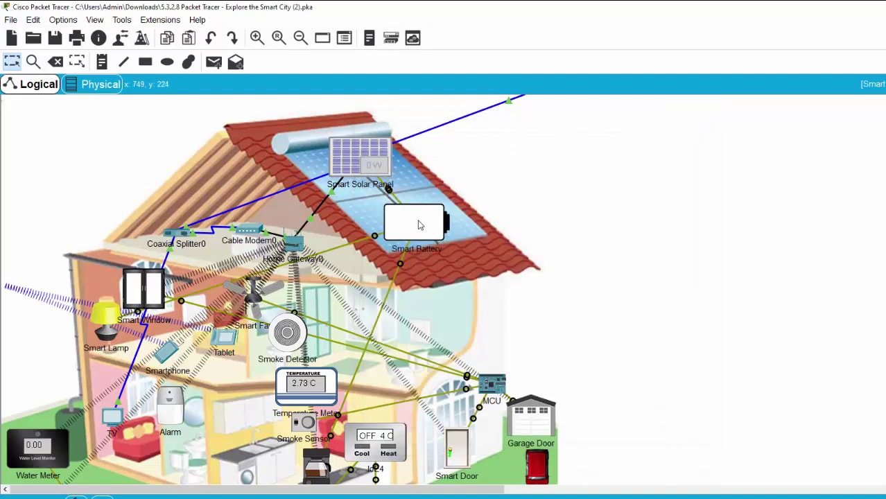
mouse_move(422, 223)
mouse_down()
mouse_move(427, 236)
mouse_move(451, 232)
mouse_move(434, 234)
mouse_up()
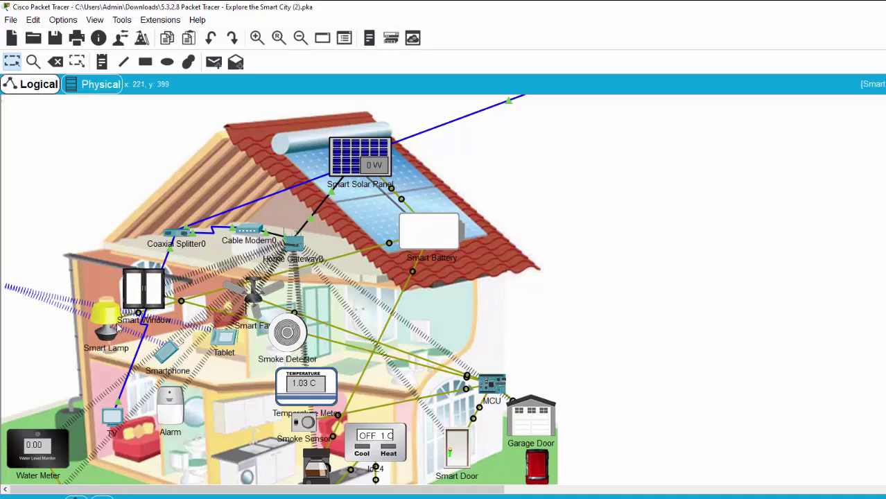
drag(109, 329, 105, 327)
drag(429, 243, 441, 236)
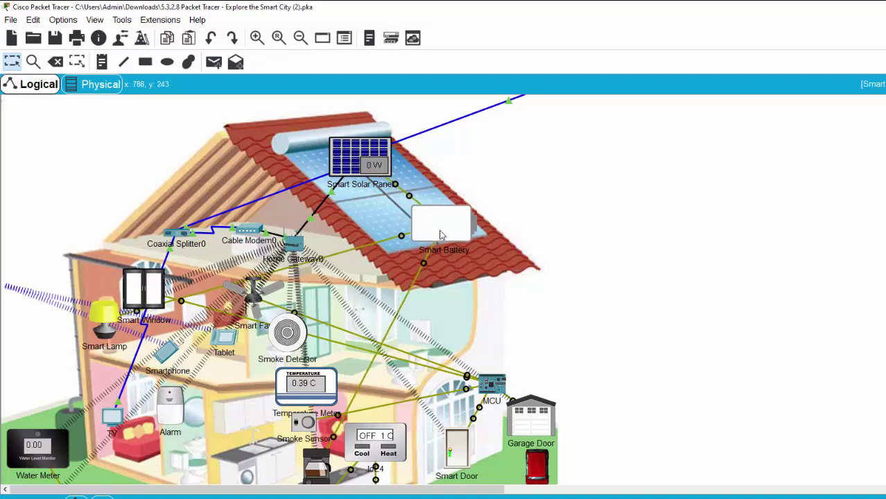
scroll(315, 461, down, 3)
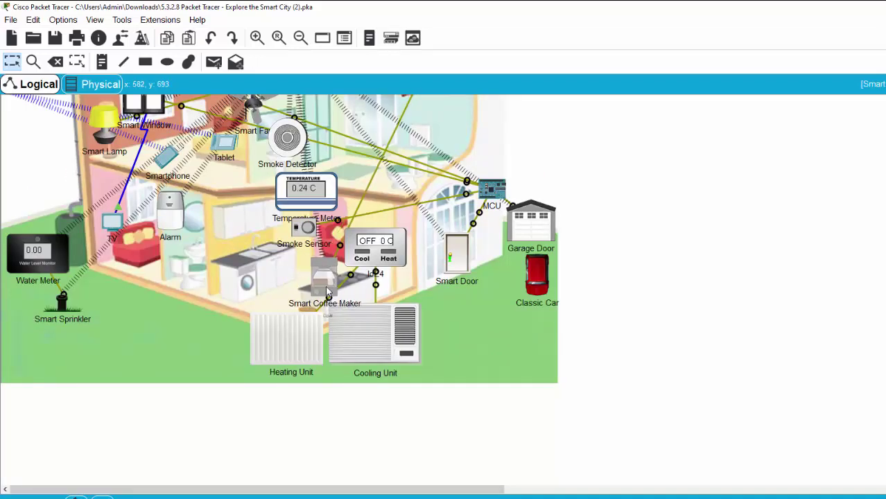
scroll(584, 243, up, 3)
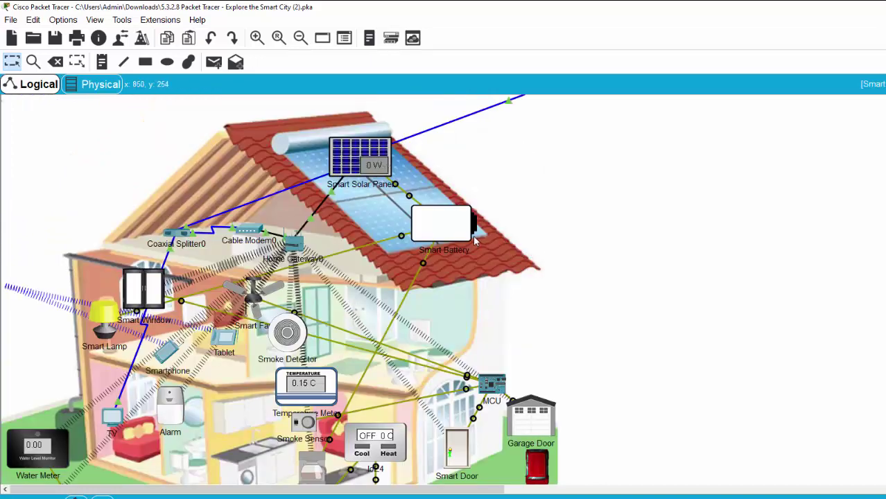
drag(343, 166, 358, 170)
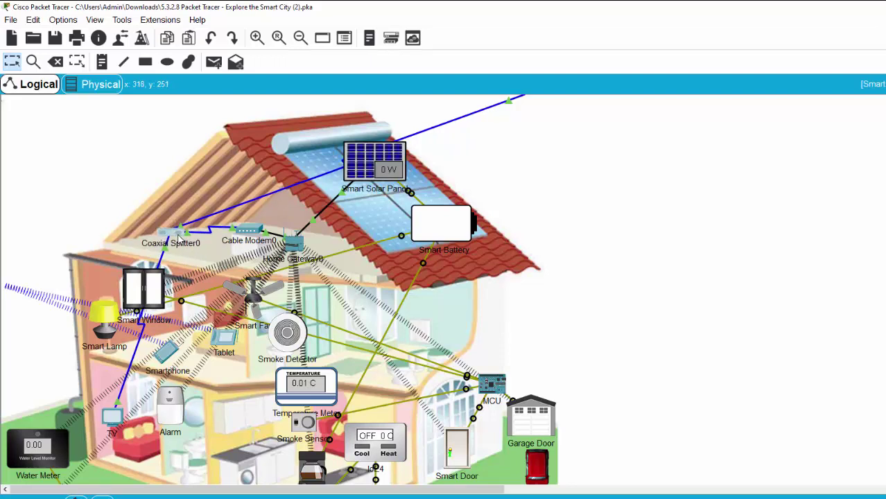
Step: Line up Cable Modem0, Coaxial Splitter0 and Home Gateway0 side by side in the attic
drag(244, 233, 241, 234)
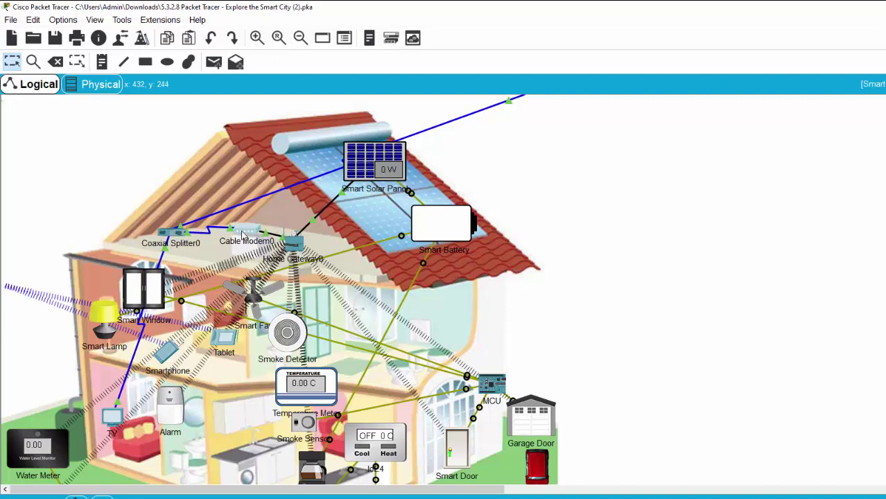
drag(160, 234, 174, 233)
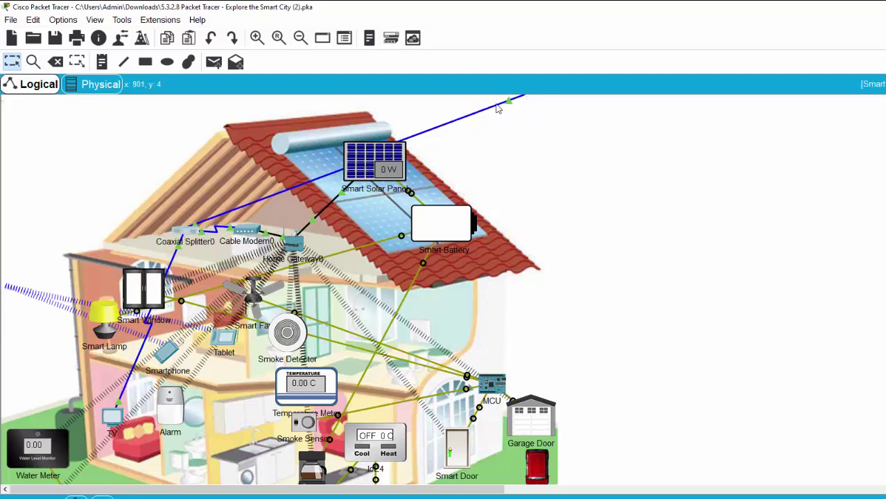
drag(298, 251, 316, 256)
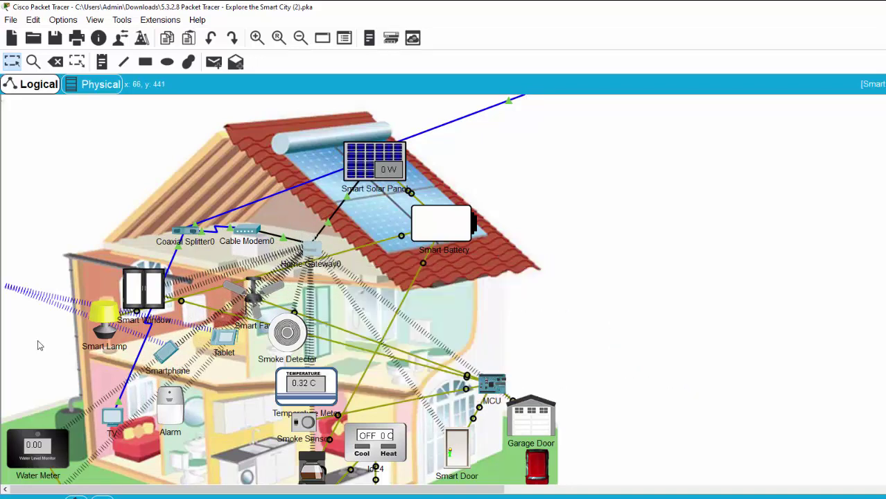
Step: Move the Smart Window slightly down-right and toggle it open
scroll(423, 349, down, 3)
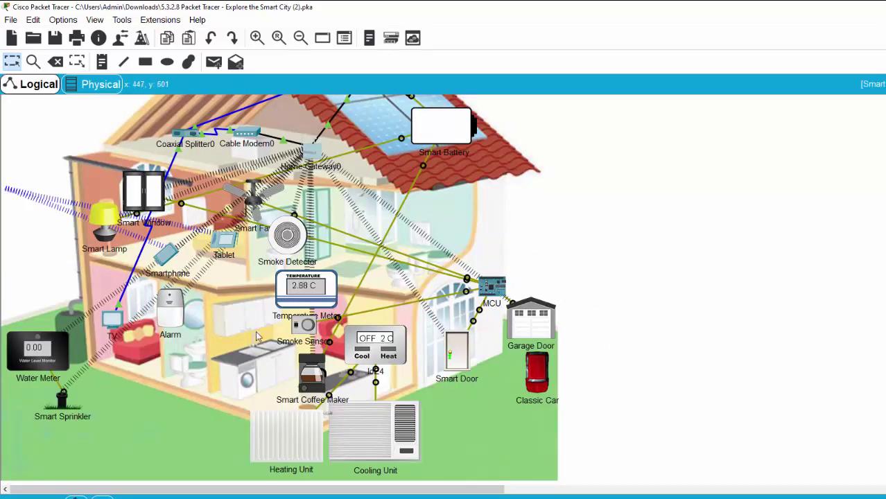
scroll(283, 304, up, 3)
scroll(283, 304, down, 3)
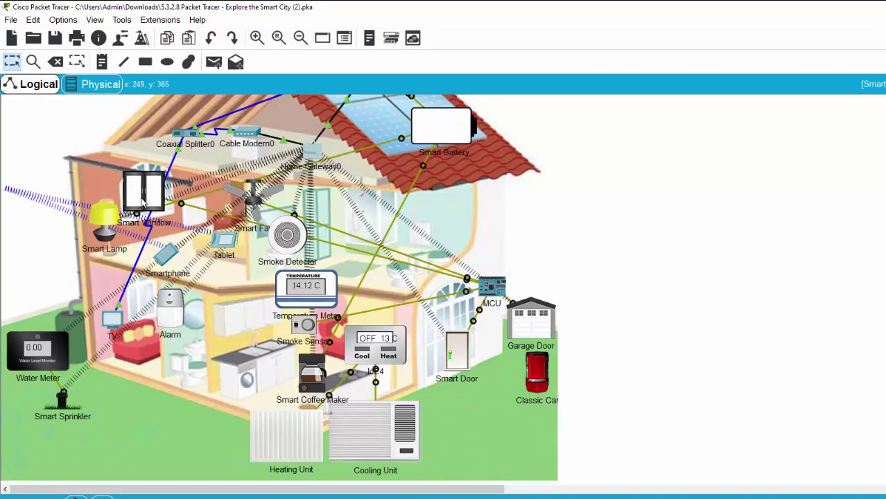
mouse_move(147, 198)
mouse_down()
mouse_move(157, 212)
mouse_move(148, 201)
mouse_up()
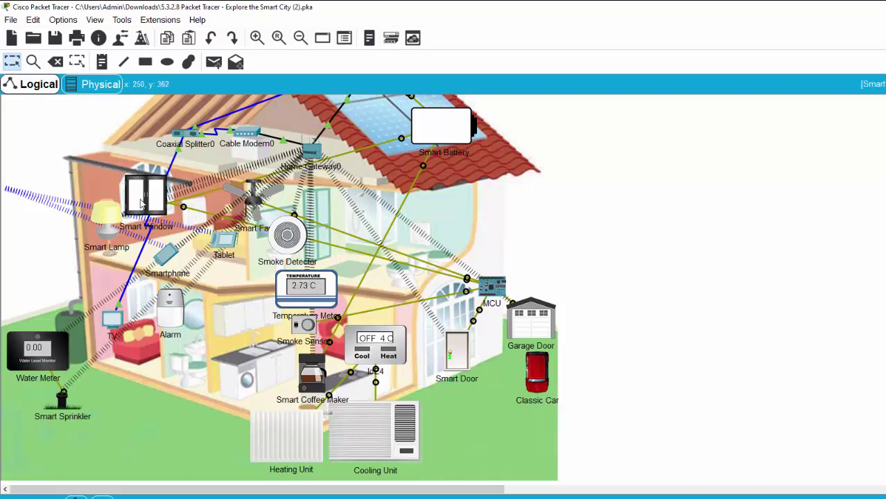
alt+click(145, 202)
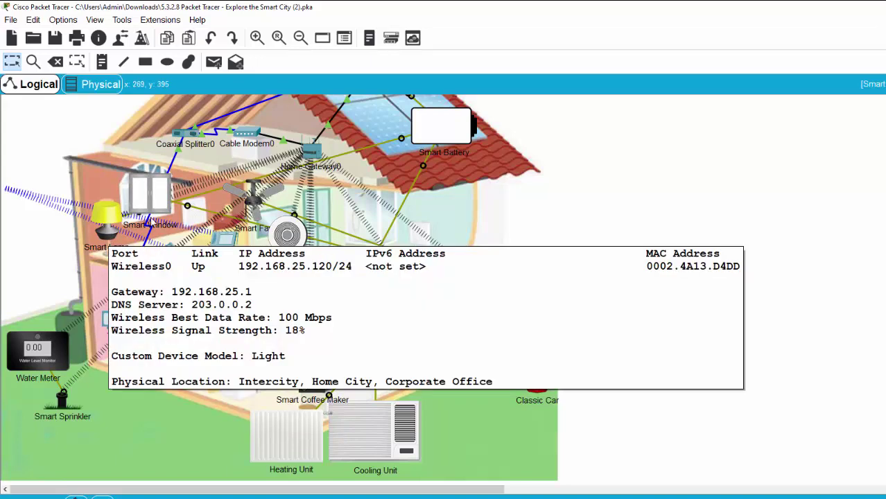
Step: Nudge the Smart Window a little further over next to the lit Smart Lamp
mouse_move(153, 206)
mouse_down()
mouse_move(179, 213)
mouse_move(154, 197)
mouse_up()
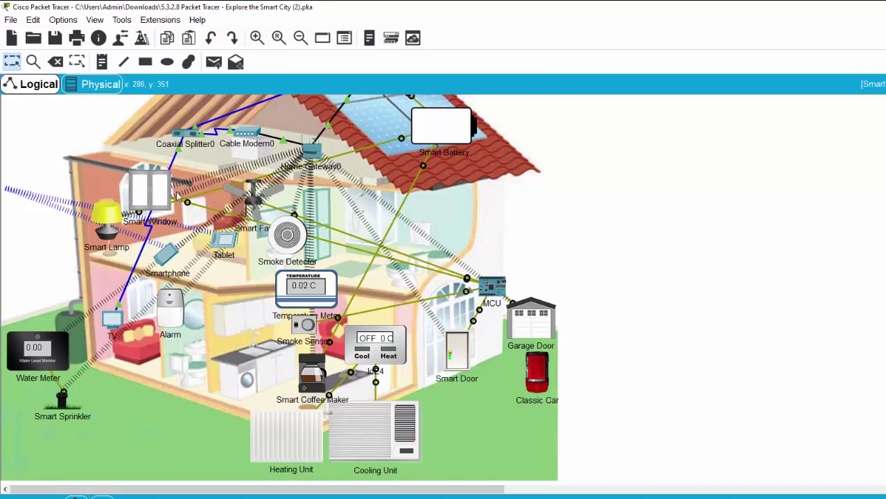
Step: Relocate the Smartphone, shift the Smart Fan right, Smoke Detector down-left, Smart Window lower, MCU up
drag(194, 268, 223, 281)
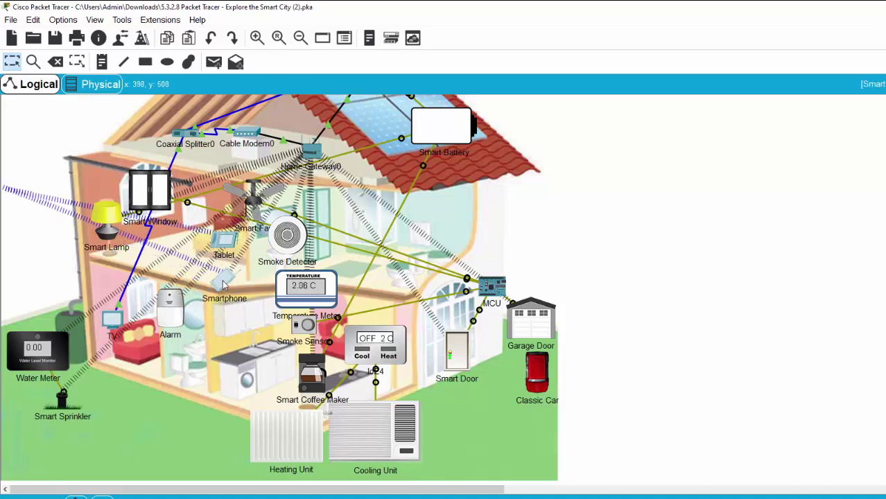
mouse_move(286, 242)
mouse_down()
mouse_move(294, 242)
mouse_move(285, 241)
mouse_up()
drag(250, 210, 289, 200)
mouse_move(285, 236)
mouse_down()
mouse_move(281, 243)
mouse_move(271, 232)
mouse_move(283, 238)
mouse_up()
drag(148, 194, 164, 212)
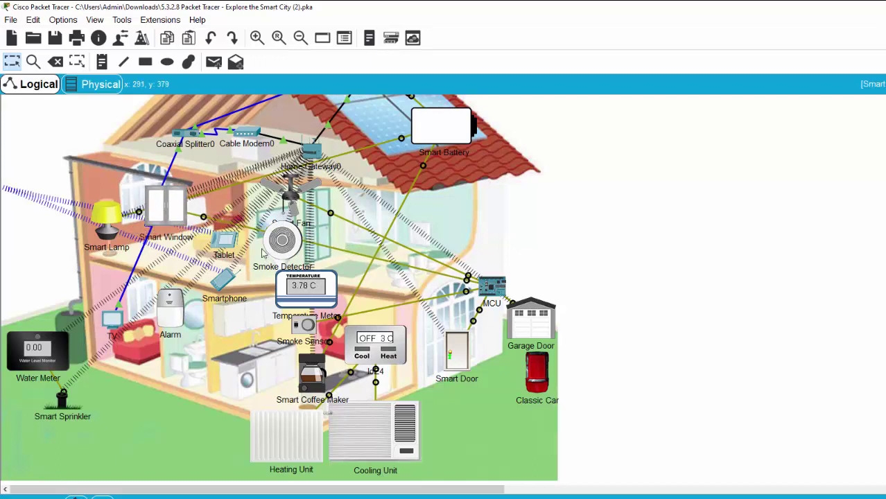
drag(501, 296, 499, 269)
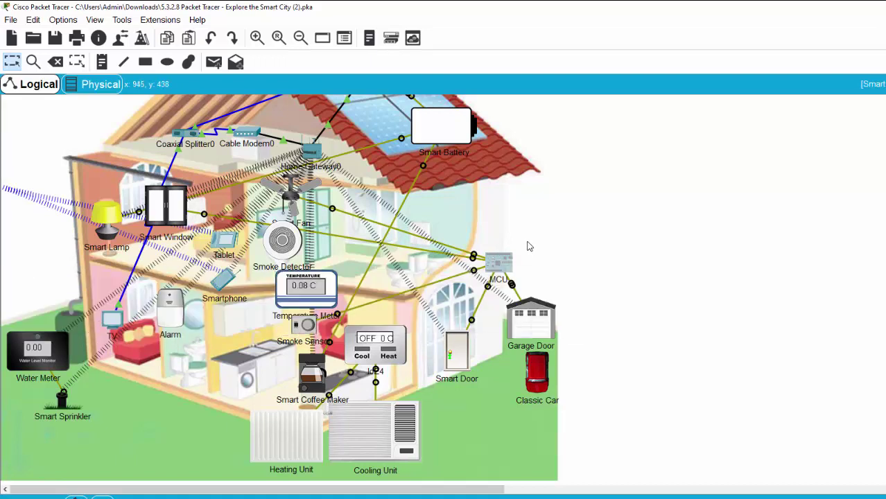
Step: Shift the MCU right and nudge the Classic Car, Smart Door and Garage Door near the garage
mouse_move(498, 263)
mouse_down()
mouse_move(520, 265)
mouse_move(513, 264)
mouse_up()
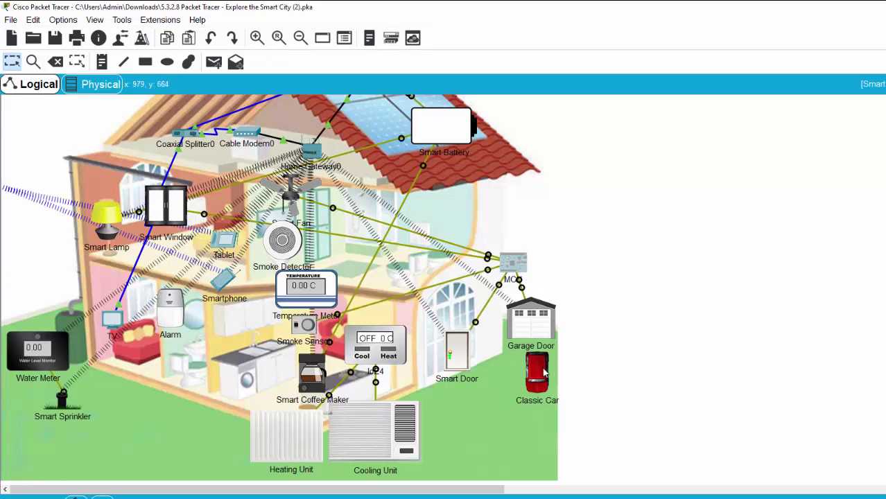
drag(542, 374, 534, 380)
drag(457, 365, 460, 368)
drag(542, 336, 546, 334)
drag(534, 370, 529, 379)
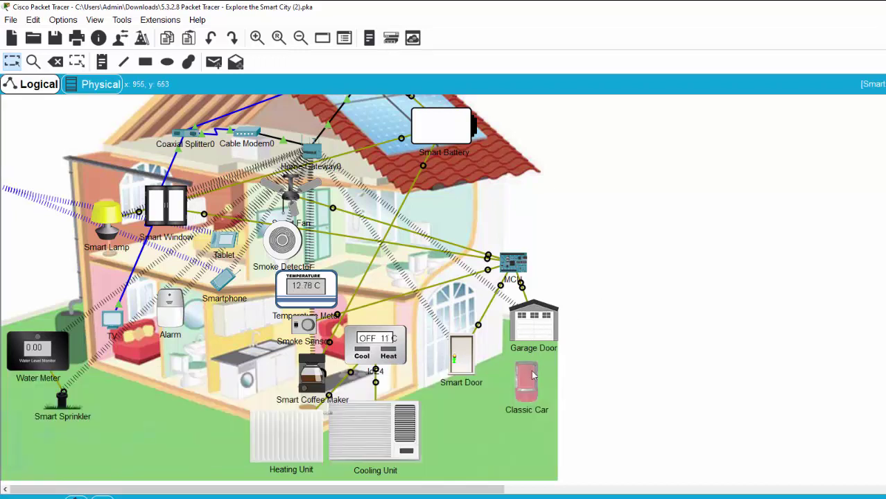
Step: Start the Classic Car, open and close the Garage Door, then open the Smart Door
alt+click(529, 393)
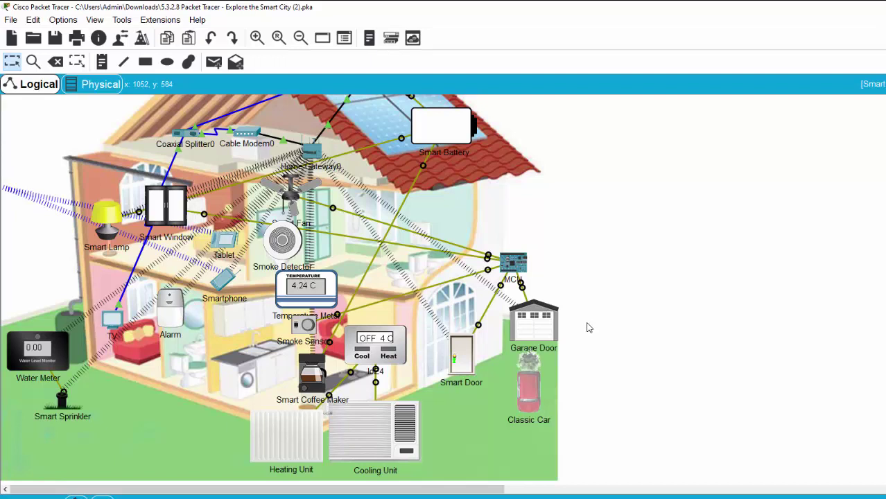
alt+click(546, 334)
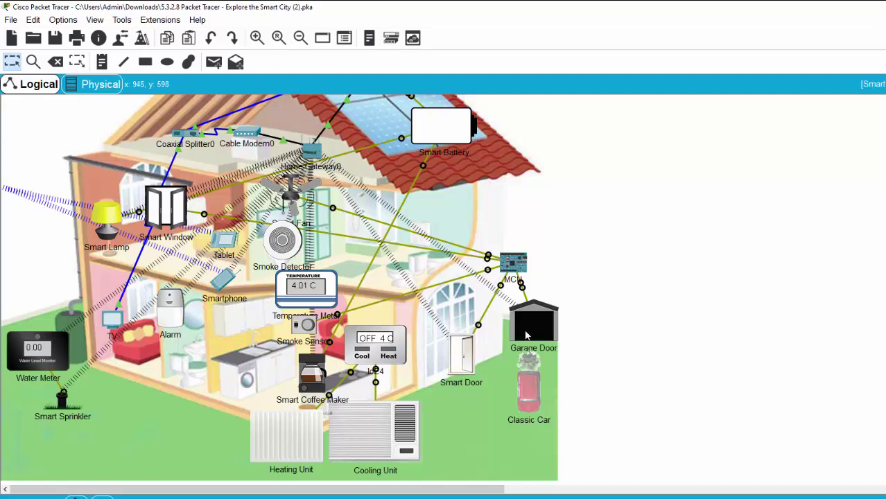
alt+click(535, 332)
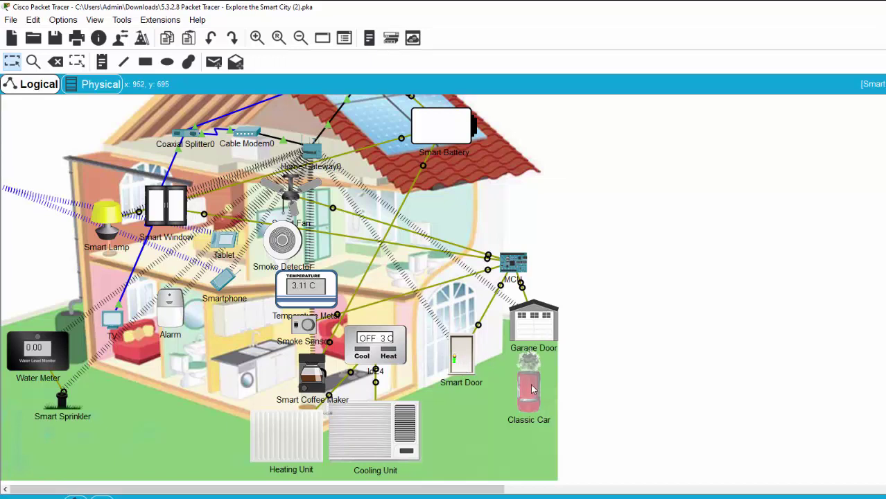
mouse_move(532, 390)
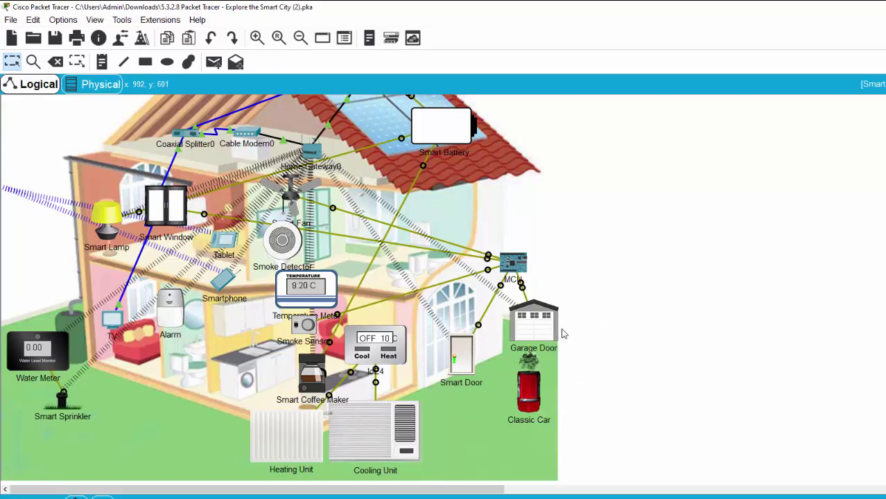
alt+click(463, 369)
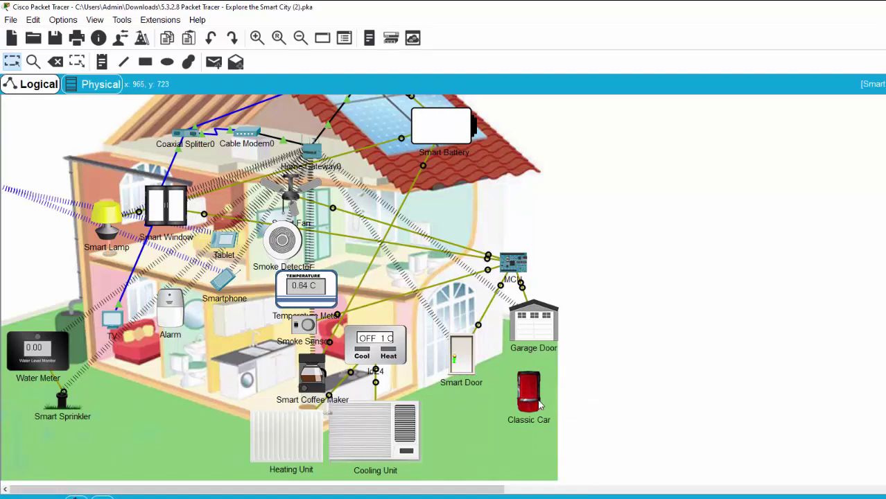
Step: Nudge the Alarm down-right, raise the TV, and move the Cooling Unit and IoE4 thermostat right
mouse_move(541, 406)
scroll(209, 401, down, 3)
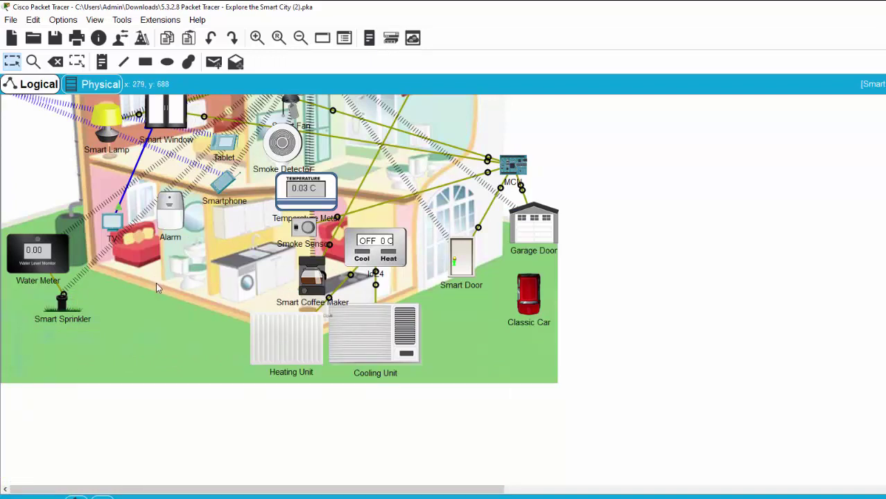
drag(171, 219, 177, 230)
drag(113, 237, 112, 224)
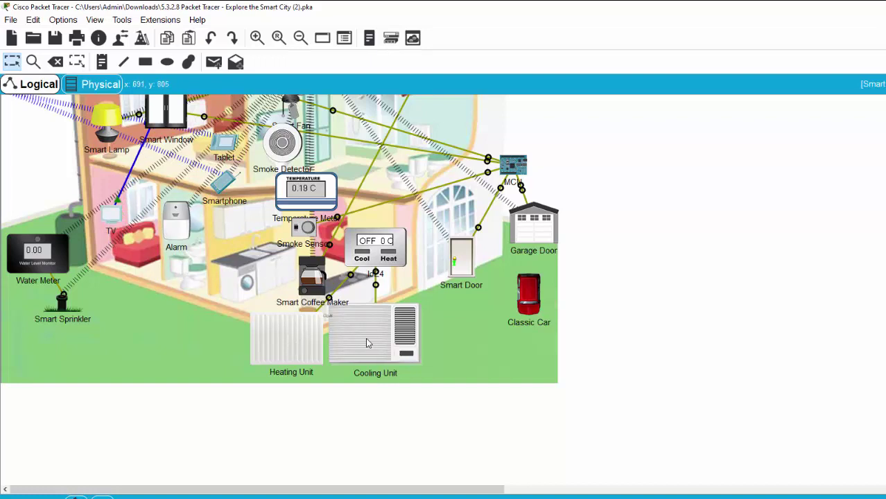
drag(367, 341, 389, 354)
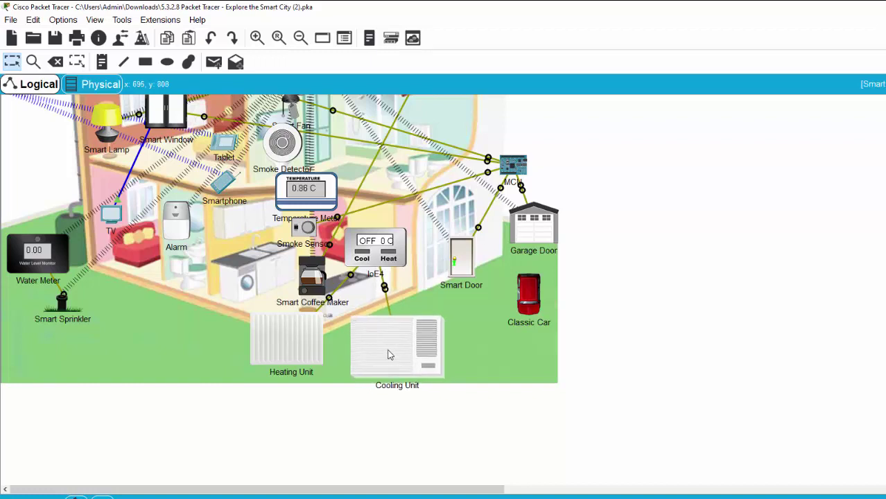
drag(380, 262, 386, 258)
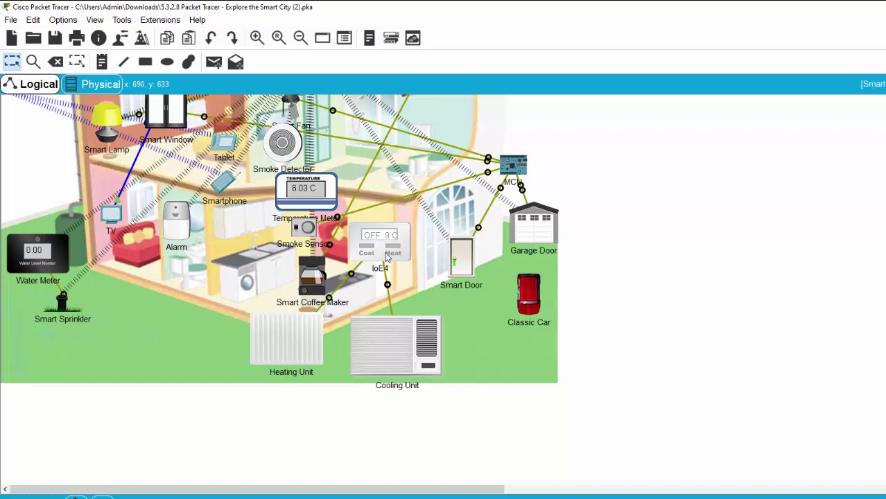